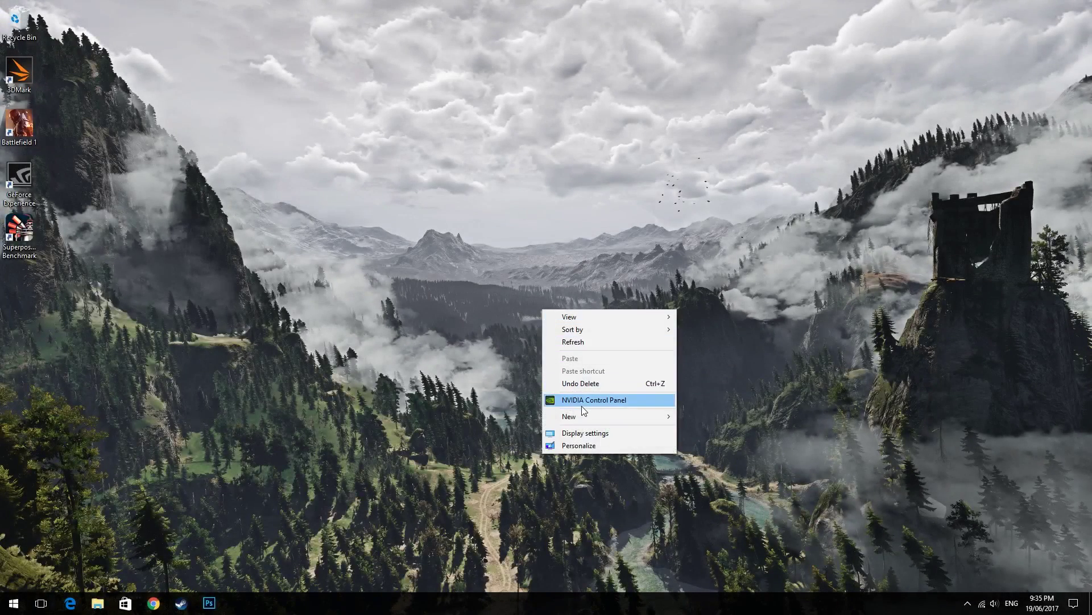
- In the NVIDIA Control Panel's global 3D settings, tick the 4.00x (native resolution) DSR factor
{"action": "left_click", "coordinate": [581, 401]}
{"action": "left_click", "coordinate": [485, 378]}
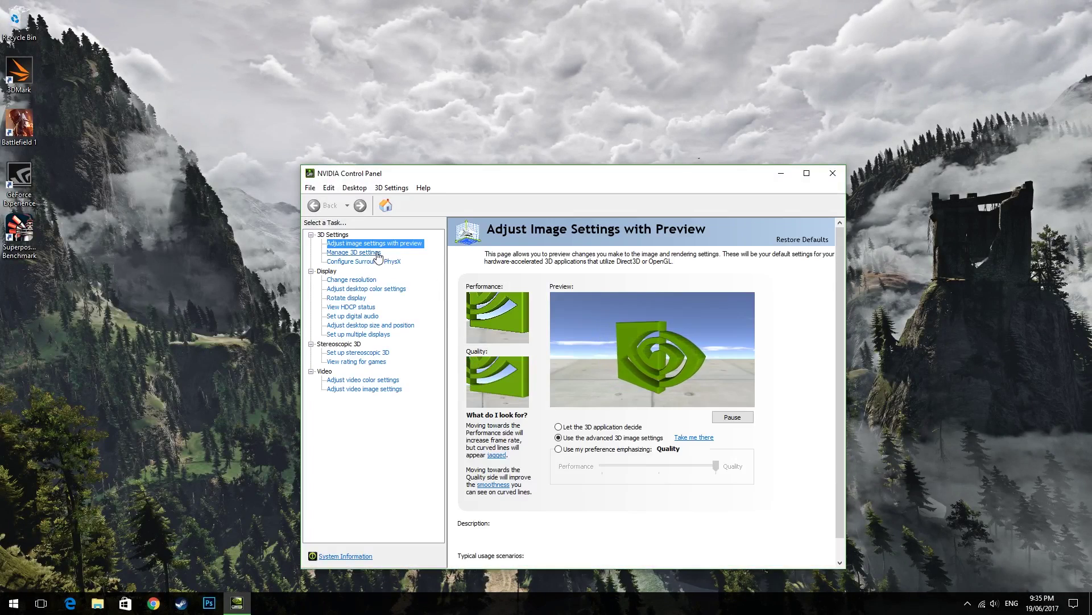
{"action": "left_click", "coordinate": [377, 253]}
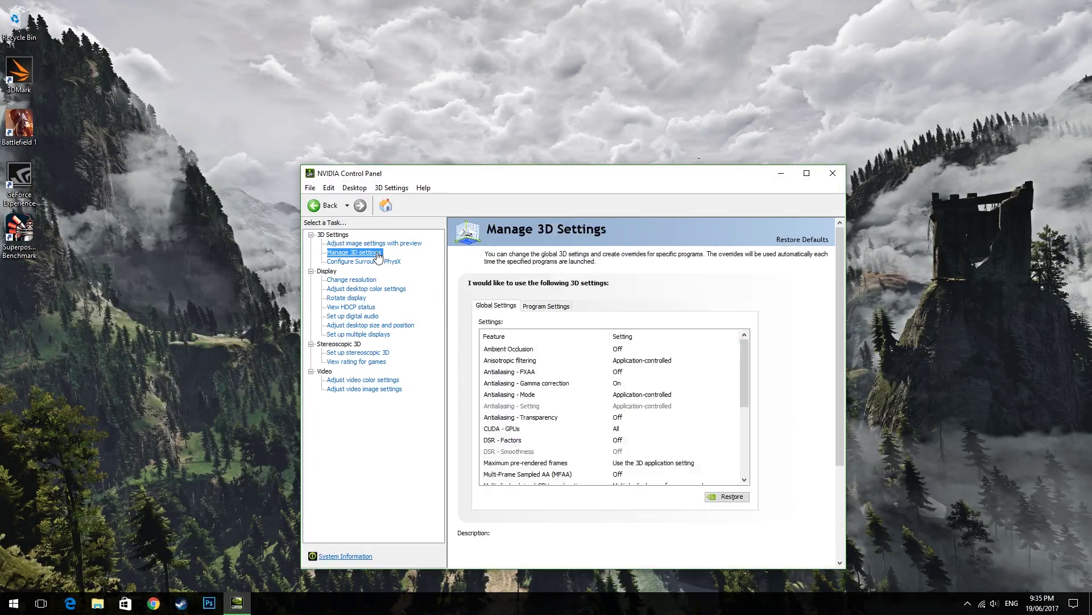
{"action": "left_click", "coordinate": [650, 439]}
{"action": "scroll", "coordinate": [653, 474], "scroll_direction": "down", "scroll_amount": 1}
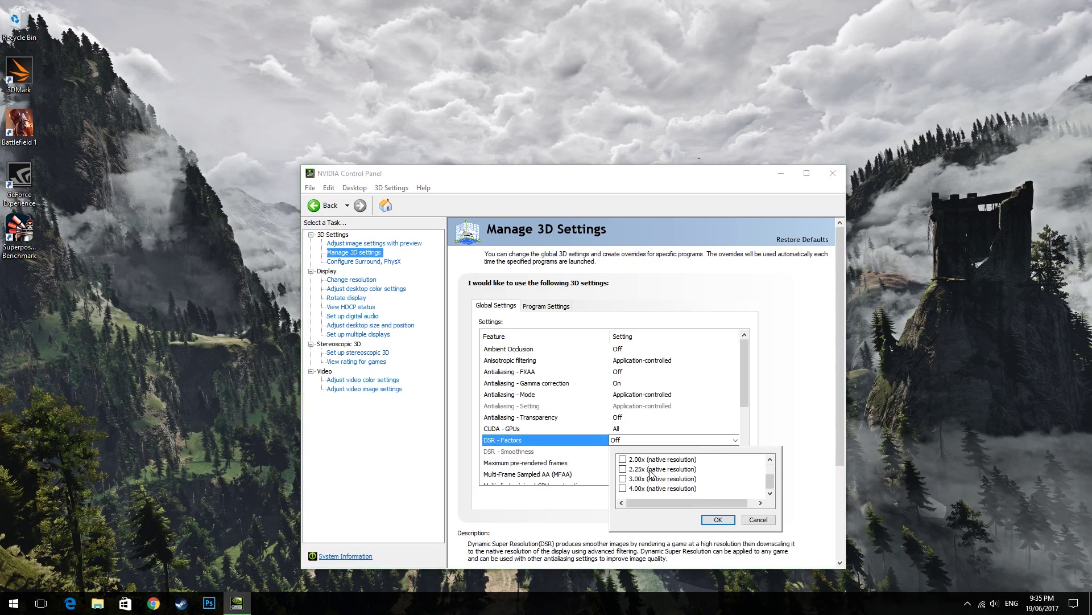
{"action": "left_click", "coordinate": [622, 488]}
{"action": "left_click", "coordinate": [718, 520]}
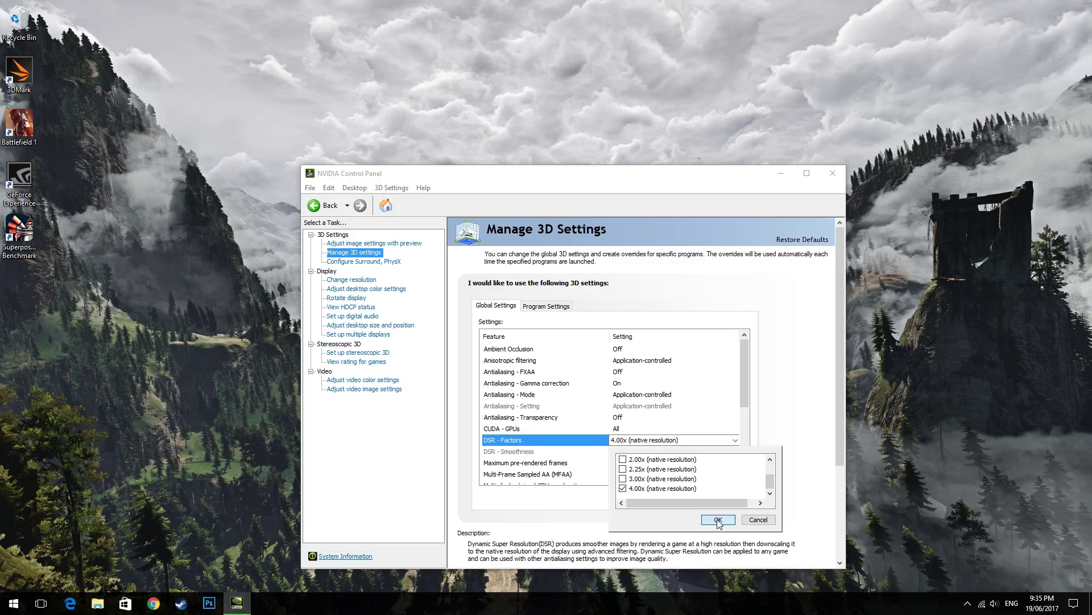
- Lower DSR - Smoothness from 33% to 22%, then close the NVIDIA Control Panel
{"action": "left_click", "coordinate": [718, 520]}
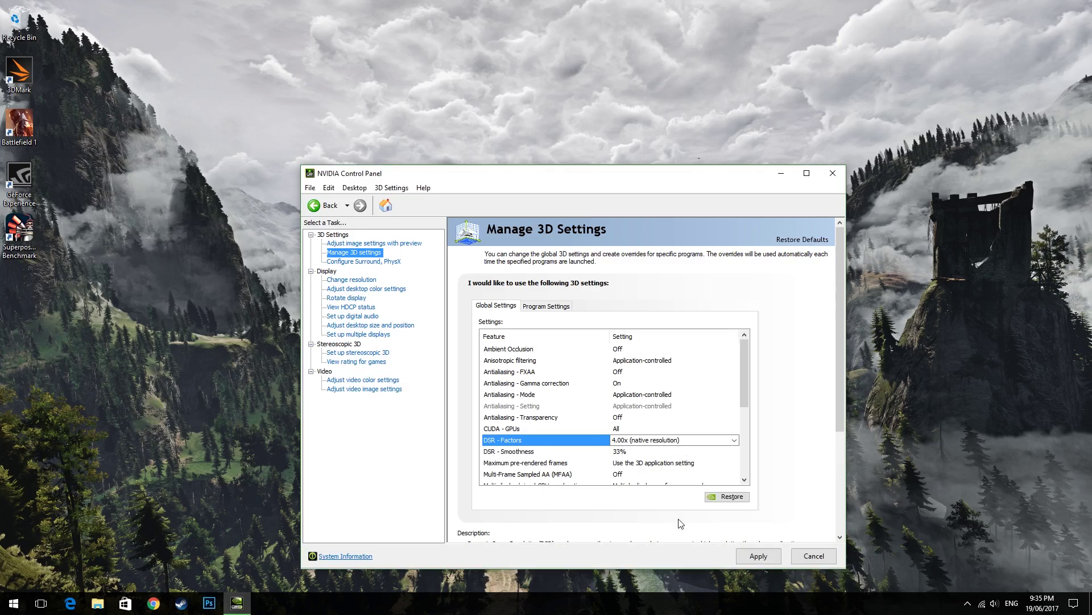
{"action": "left_click", "coordinate": [633, 452]}
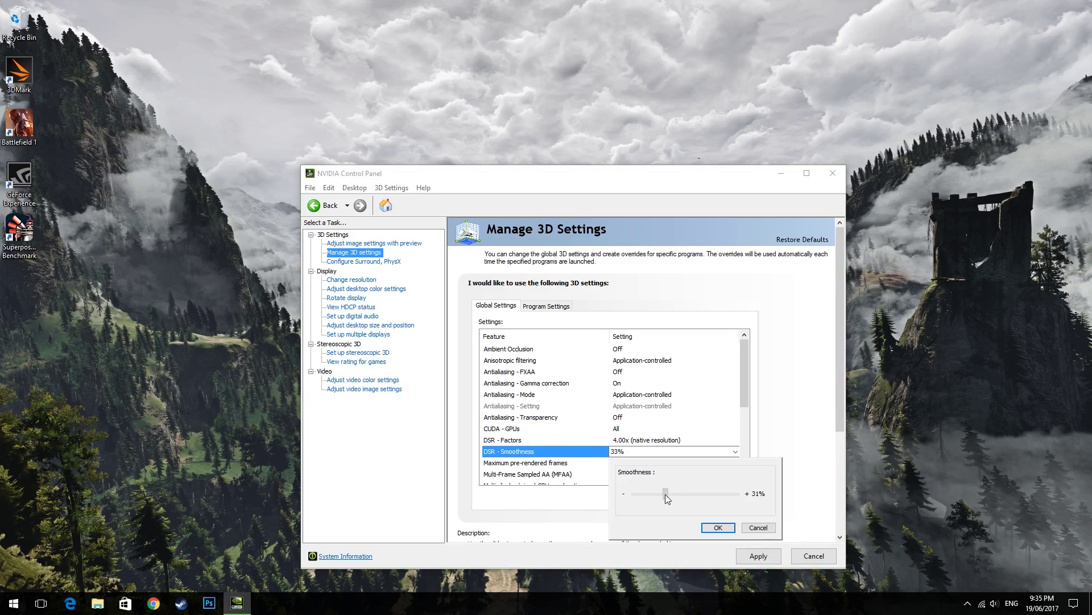
{"action": "left_click_drag", "start_coordinate": [668, 494], "coordinate": [657, 498]}
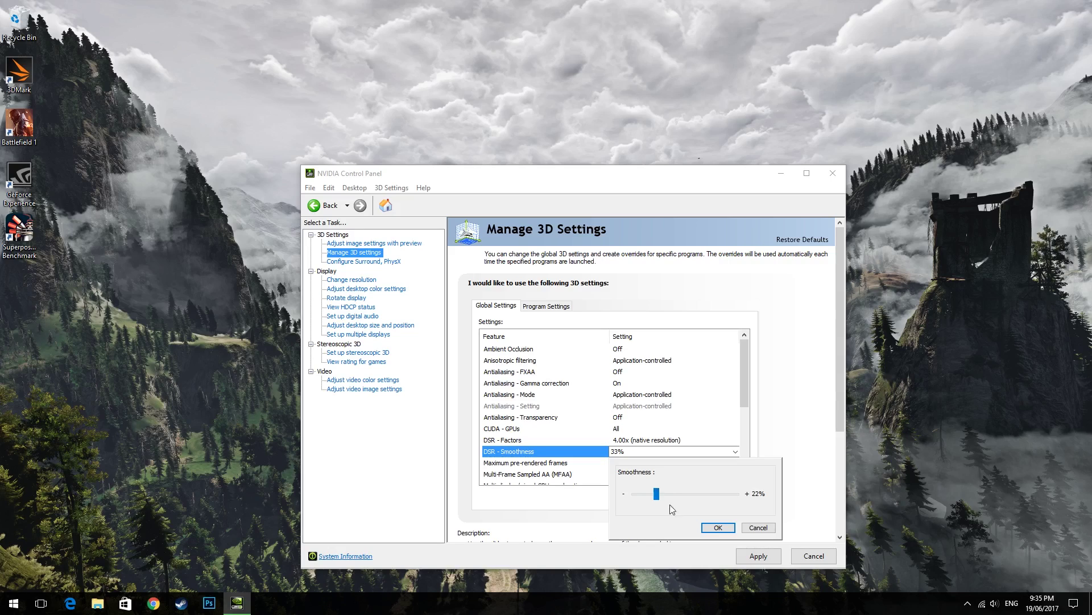
{"action": "left_click", "coordinate": [718, 528]}
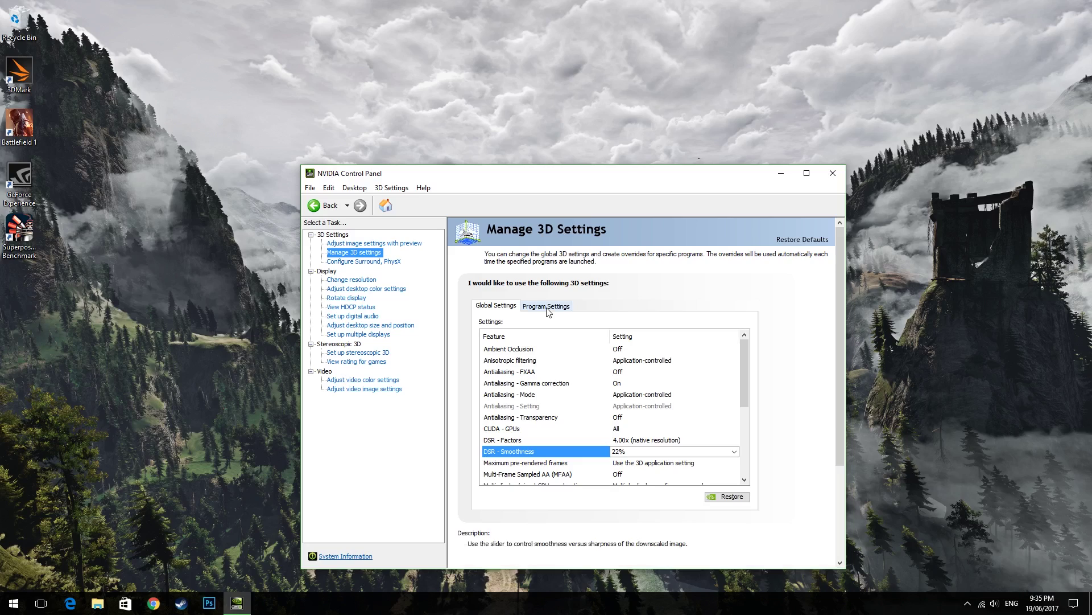
{"action": "left_click", "coordinate": [833, 174]}
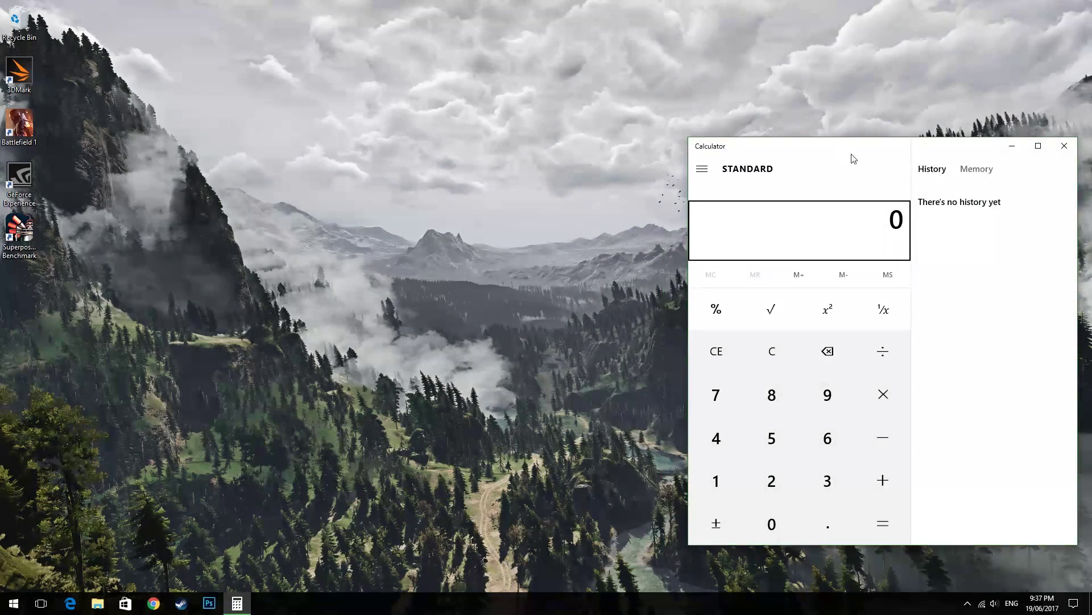
- Centre the Calculator window and compute 1.9 × 1920 = 3,648
{"action": "left_click_drag", "start_coordinate": [853, 158], "coordinate": [504, 155]}
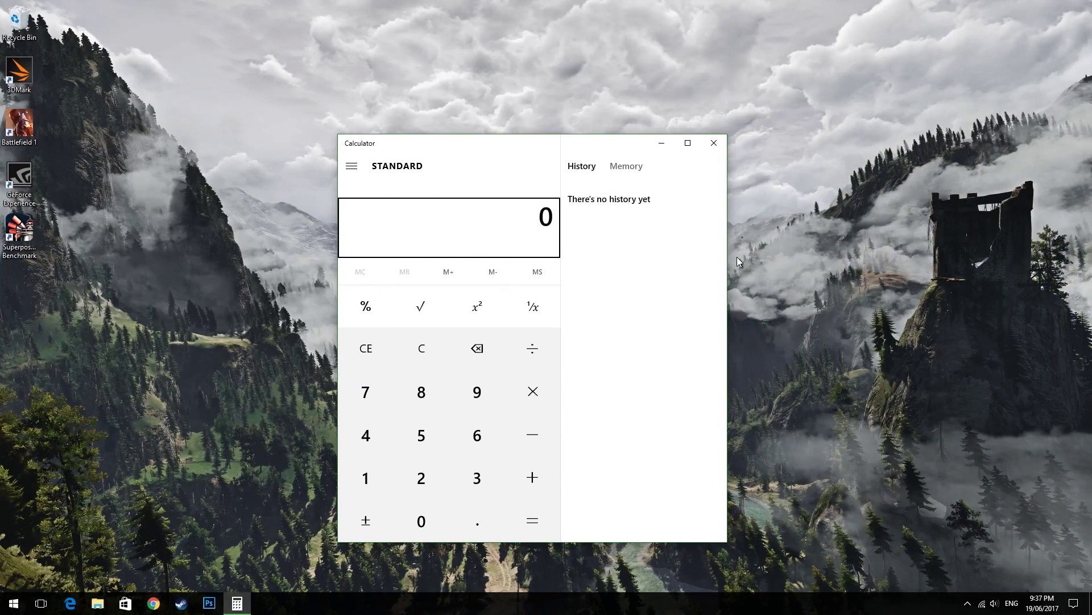
{"action": "type", "text": "1.90"}
{"action": "key", "text": "asterisk"}
{"action": "type", "text": "1920"}
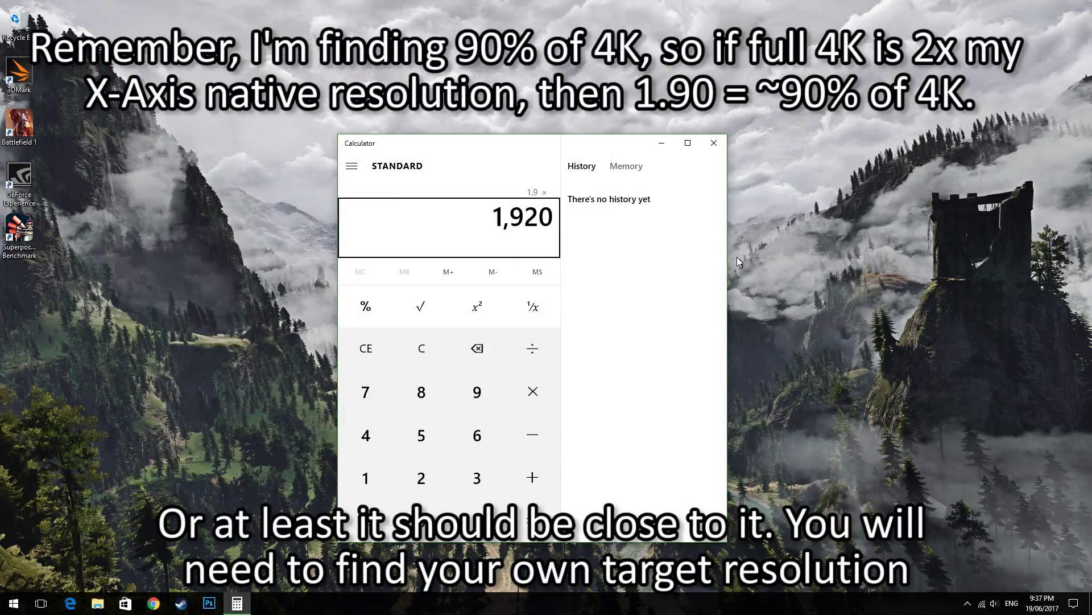
{"action": "key", "text": "Return"}
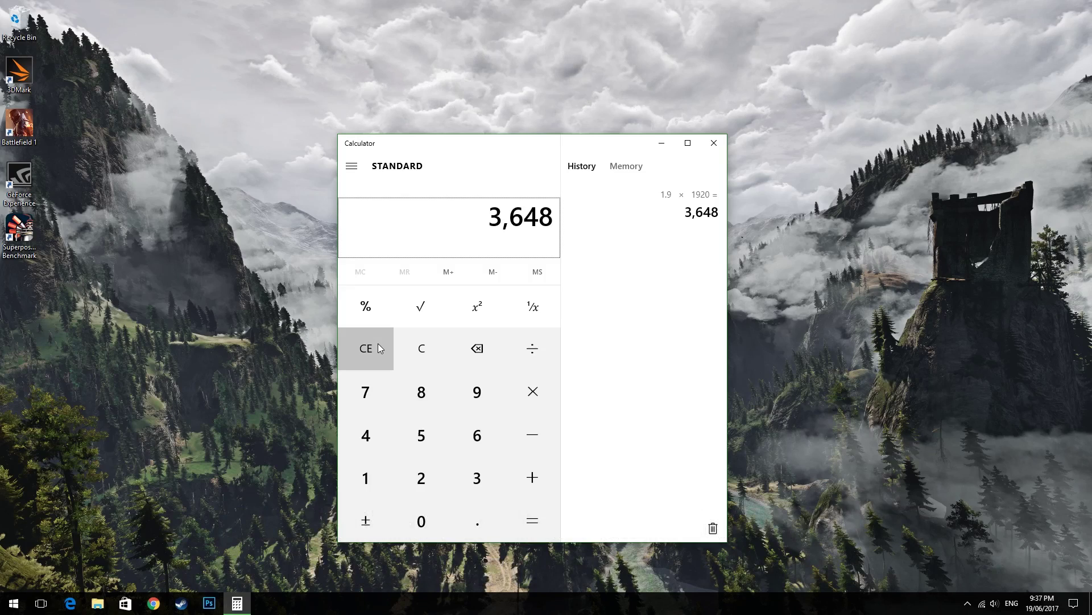
- Clear the result and compute 1.9 × 1080 = 2,052
{"action": "left_click", "coordinate": [378, 343]}
{"action": "key", "text": "1"}
{"action": "key", "text": "period"}
{"action": "key", "text": "9"}
{"action": "key", "text": "asterisk"}
{"action": "key", "text": "1"}
{"action": "key", "text": "0"}
{"action": "key", "text": "8"}
{"action": "key", "text": "0"}
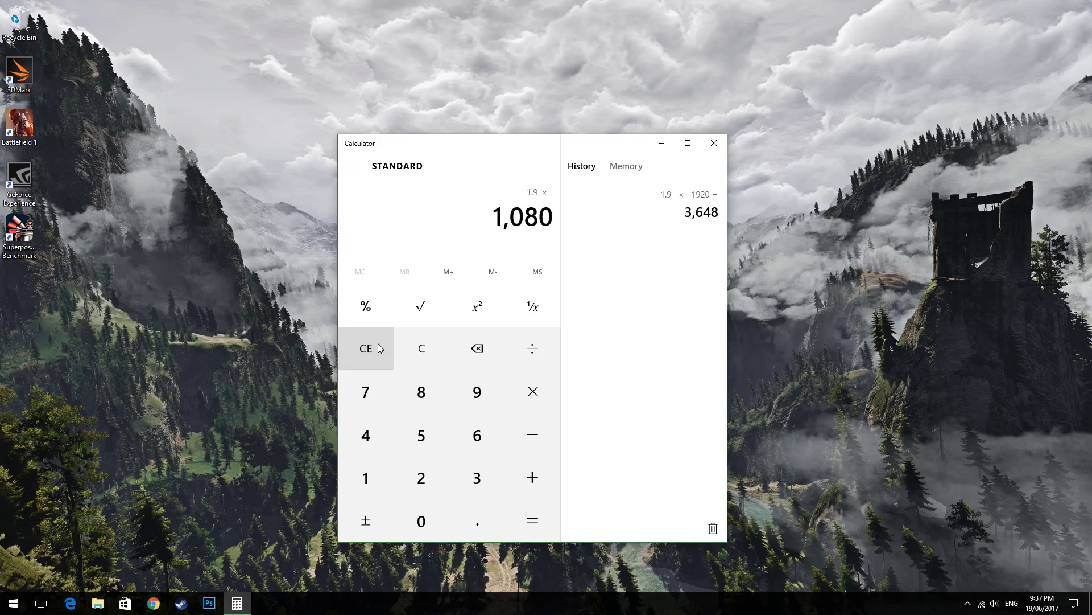
{"action": "key", "text": "Return"}
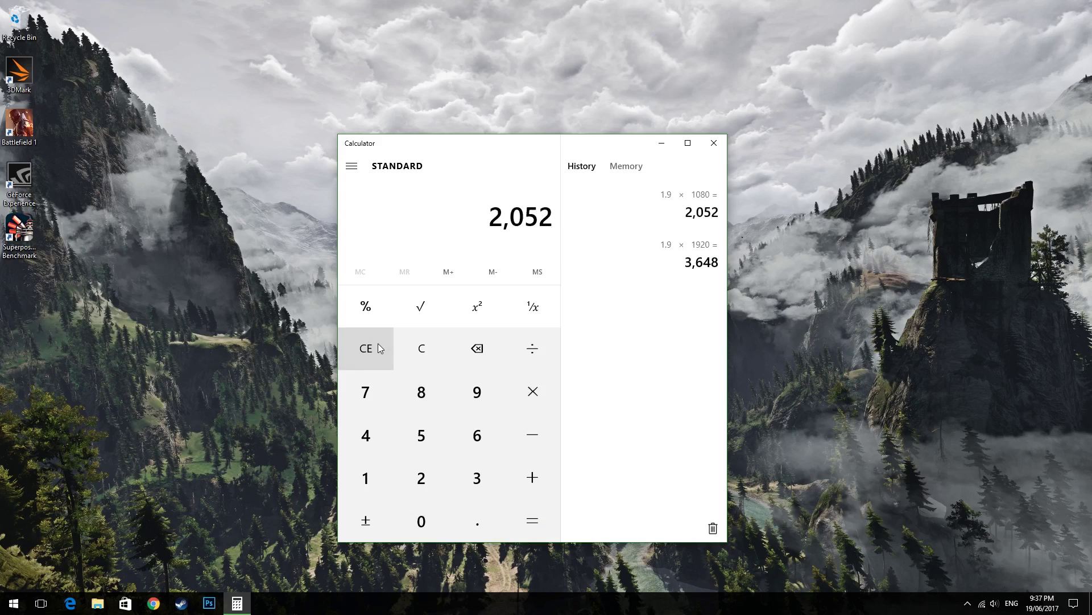
- Clear the display and compute 3648 ÷ 1920 × 10000 = 19,000
{"action": "left_click", "coordinate": [379, 348]}
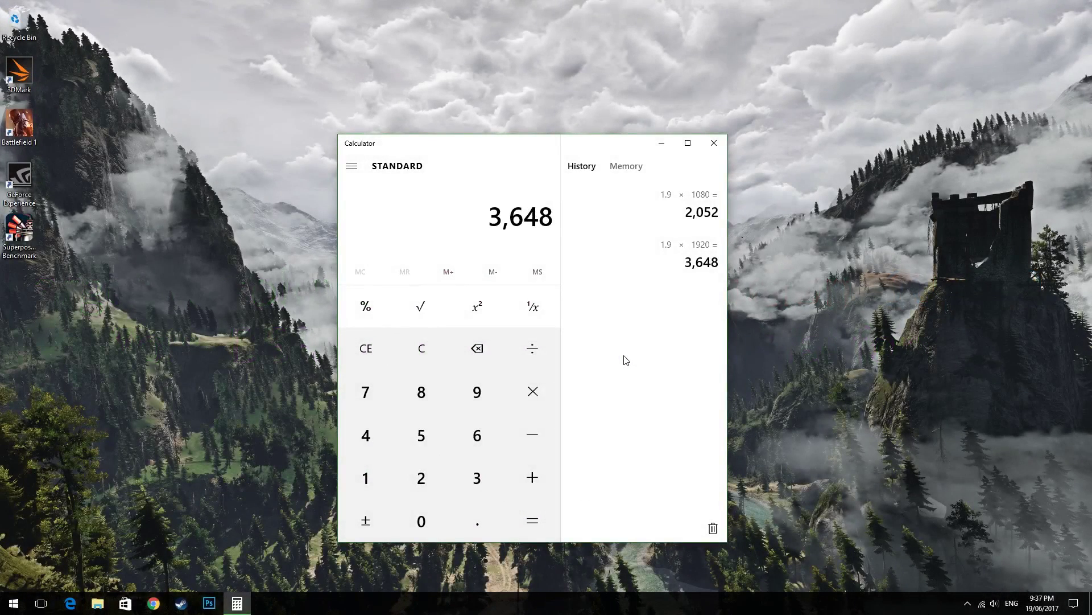
{"action": "type", "text": "/1920"}
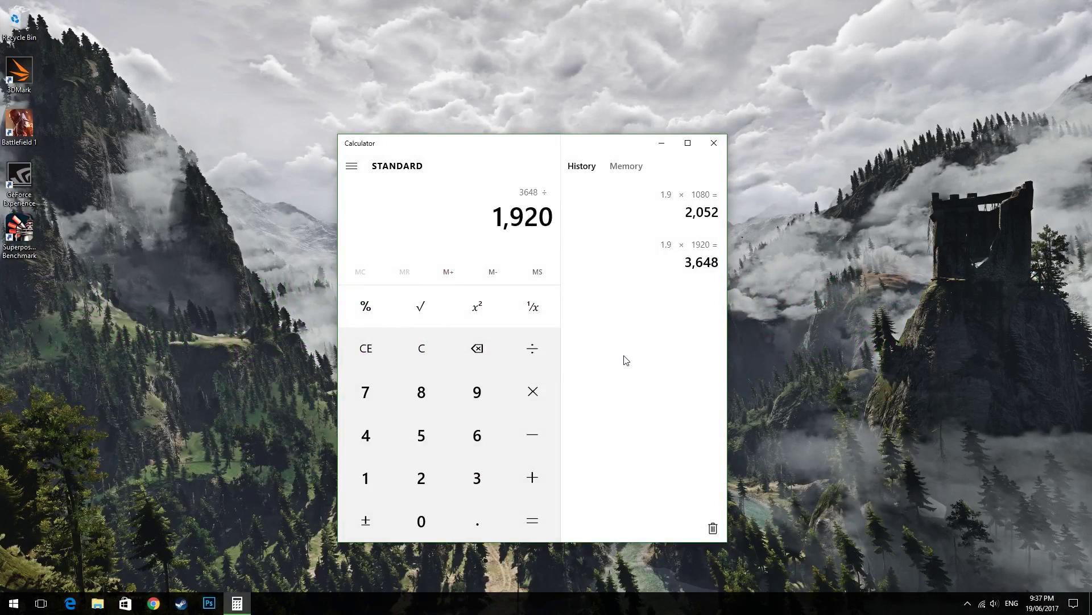
{"action": "type", "text": "*1.9"}
{"action": "type", "text": "100000"}
{"action": "key", "text": "Return"}
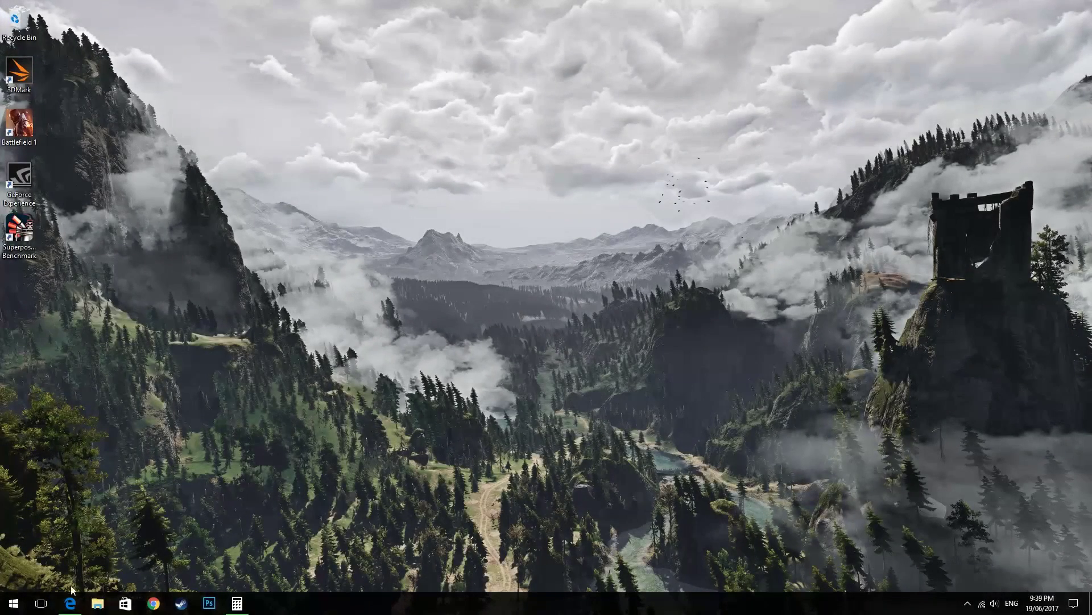
- Convert decimal 19000 to hex 4A38 on RapidTables and select the 4A38 result
{"action": "left_click", "coordinate": [67, 604]}
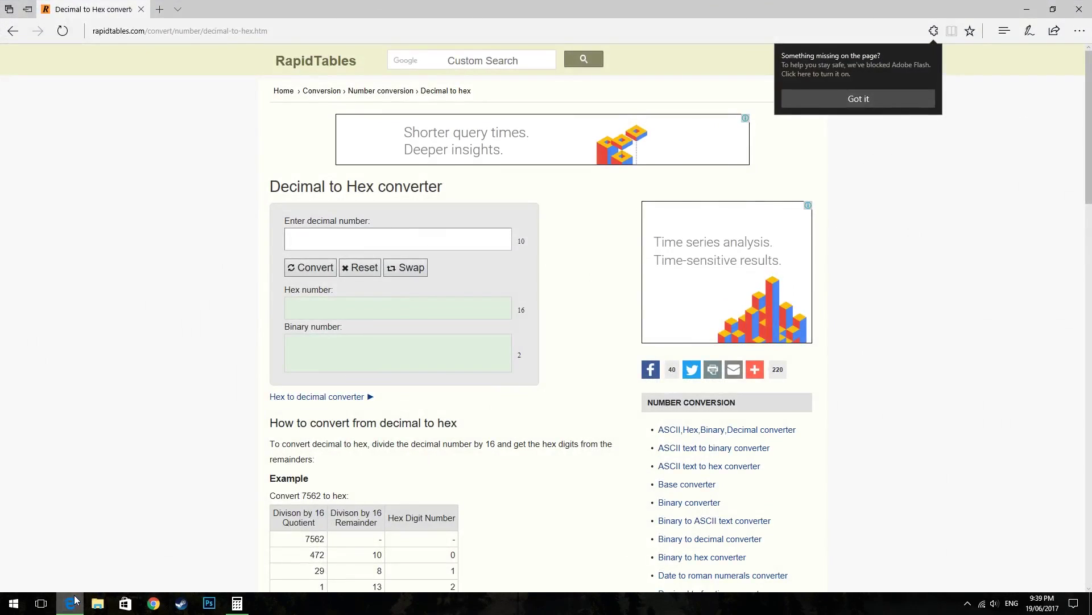
{"action": "left_click", "coordinate": [325, 244]}
{"action": "type", "text": "1"}
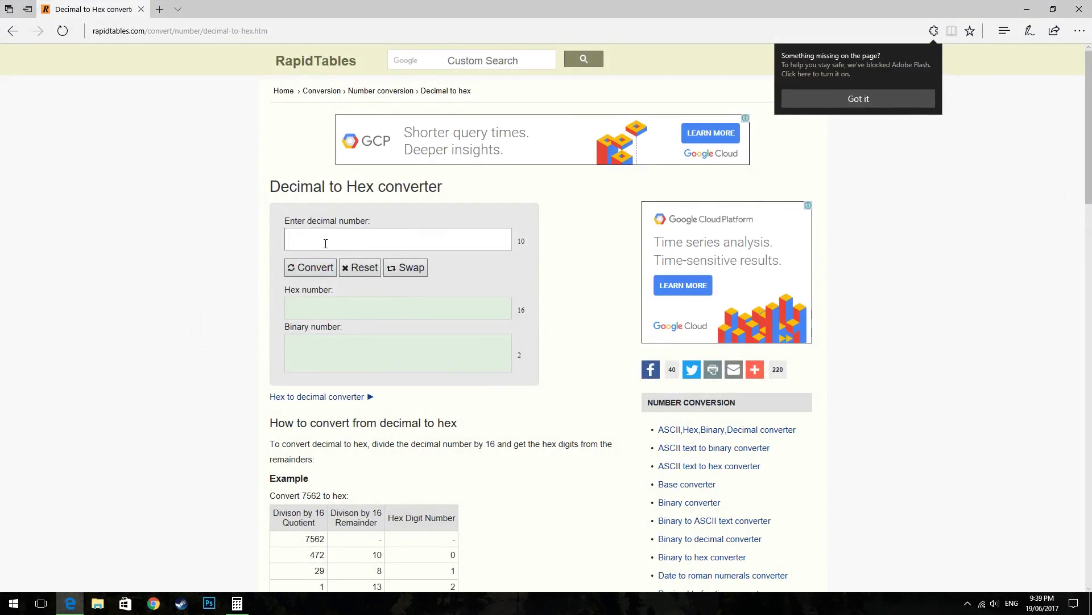
{"action": "type", "text": "9000"}
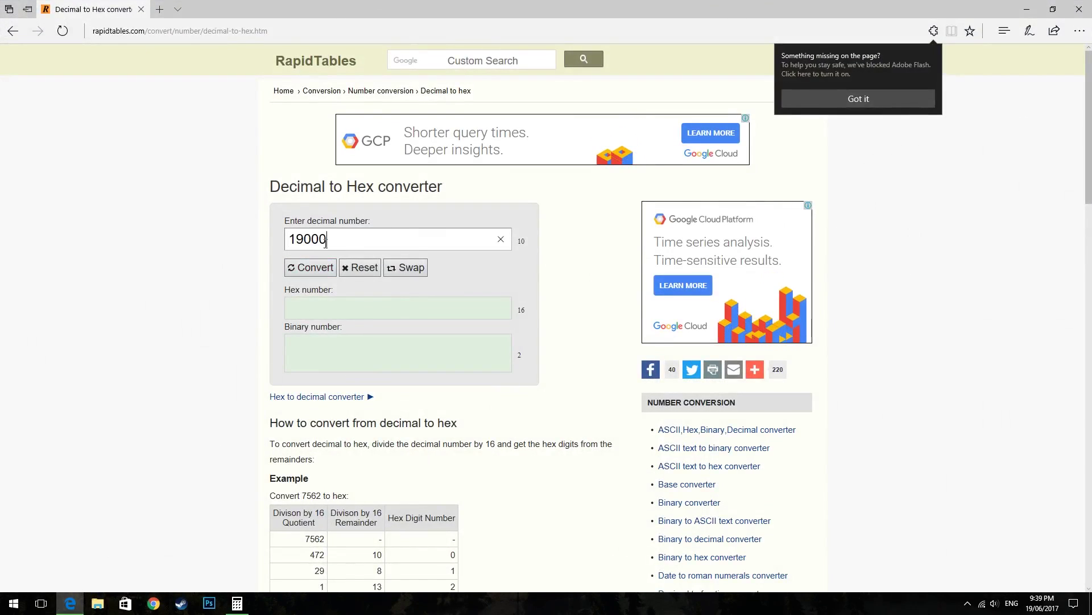
{"action": "left_click", "coordinate": [317, 267]}
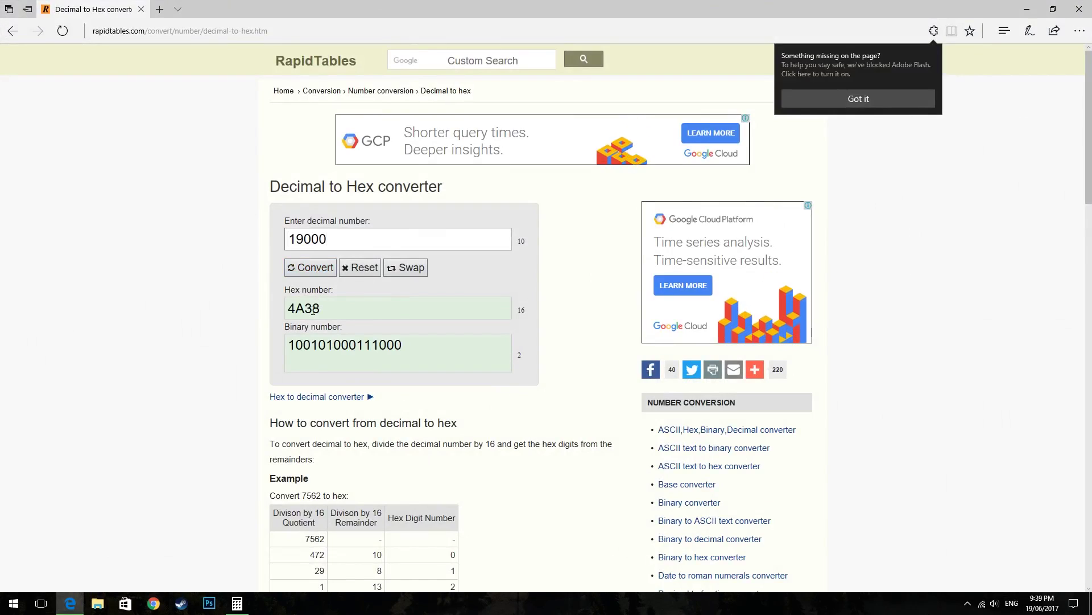
{"action": "left_click_drag", "start_coordinate": [319, 314], "coordinate": [283, 309]}
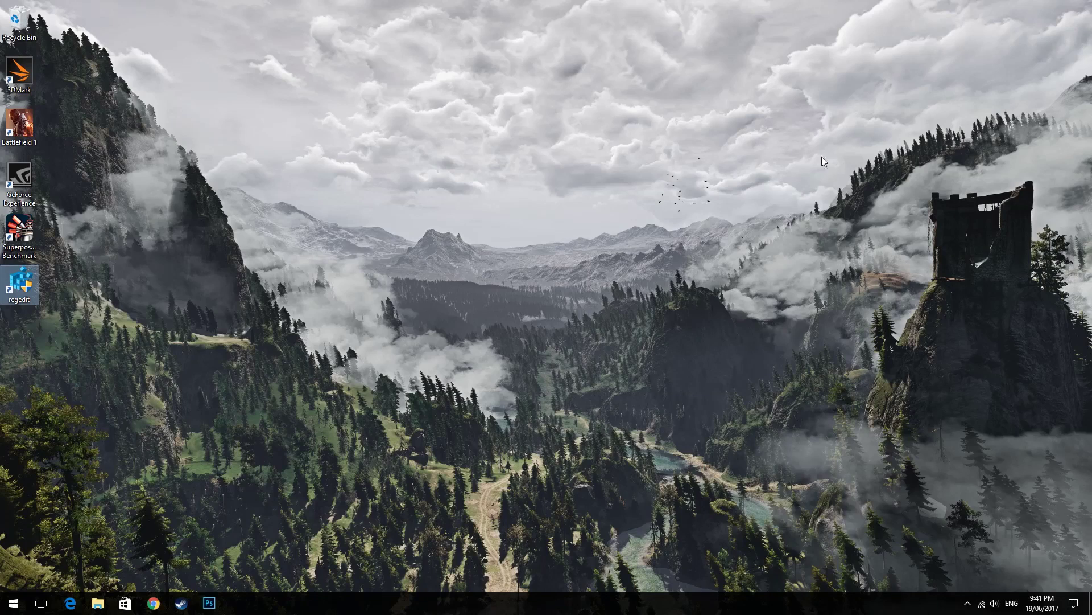
{"action": "double_click", "coordinate": [16, 283]}
{"action": "left_click", "coordinate": [481, 374]}
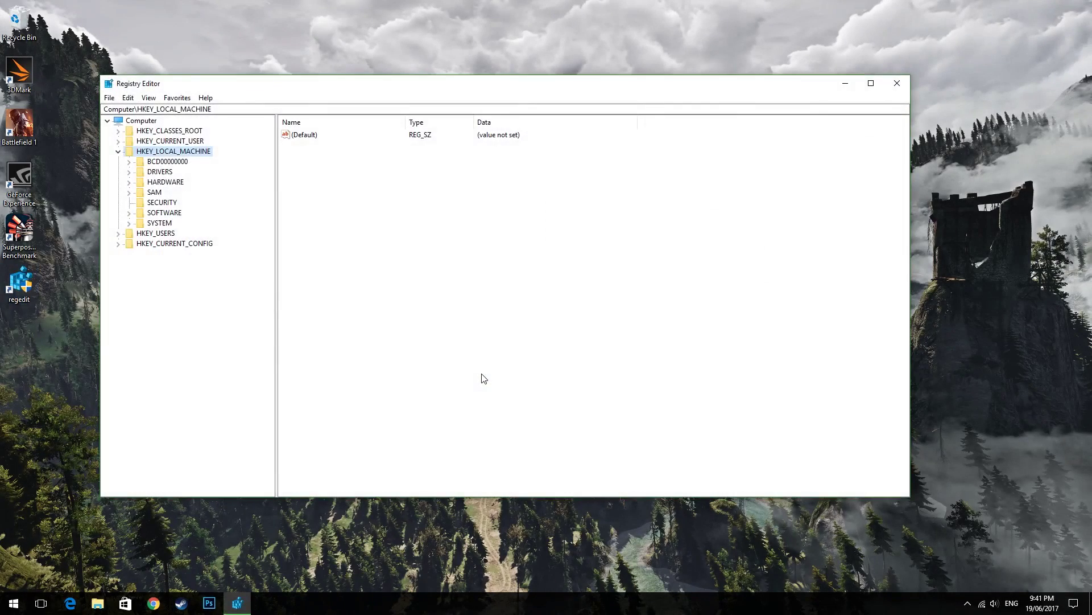
{"action": "left_click", "coordinate": [128, 223]}
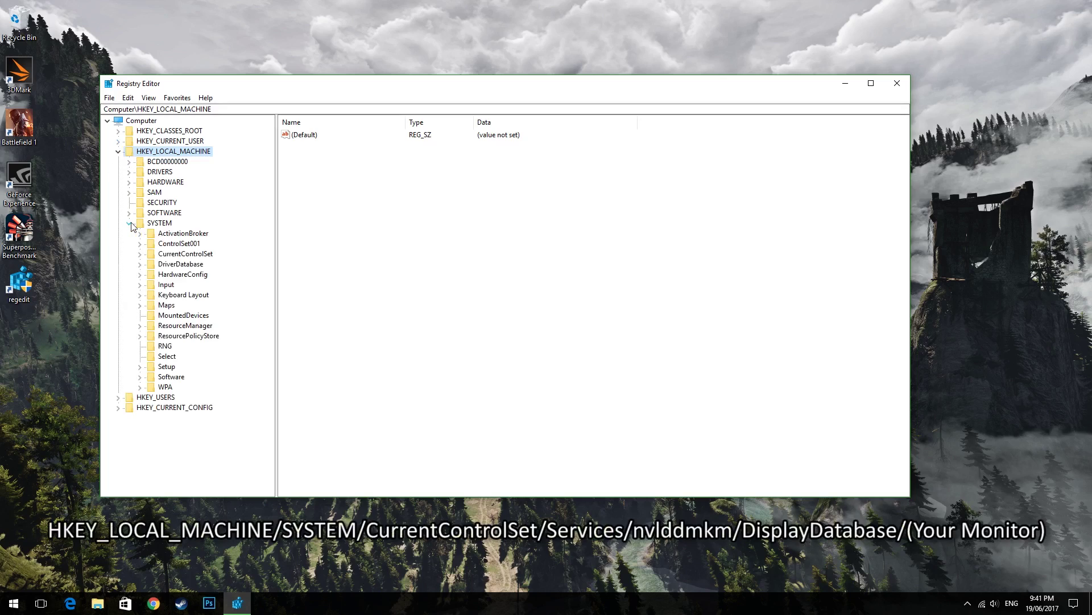
{"action": "left_click", "coordinate": [140, 254]}
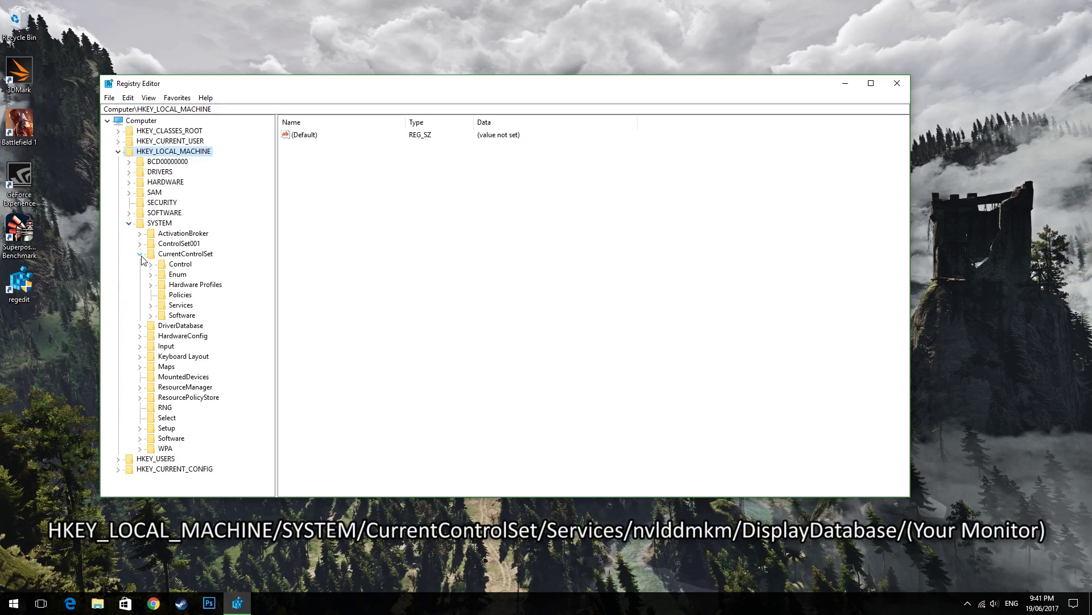
{"action": "left_click", "coordinate": [150, 305]}
{"action": "scroll", "coordinate": [165, 398], "scroll_direction": "down", "scroll_amount": 20}
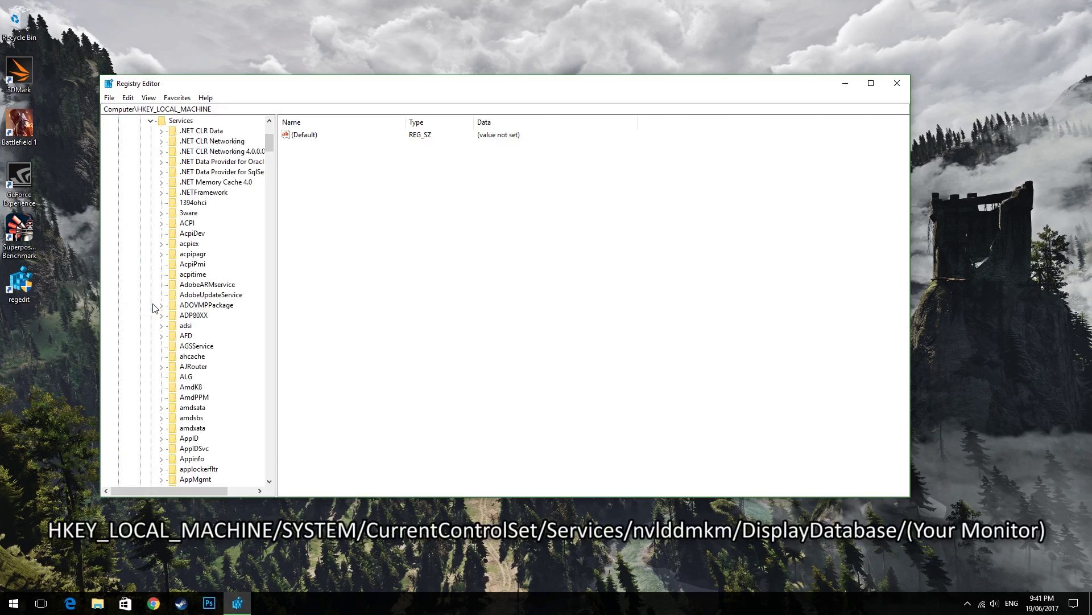
{"action": "left_click", "coordinate": [163, 470]}
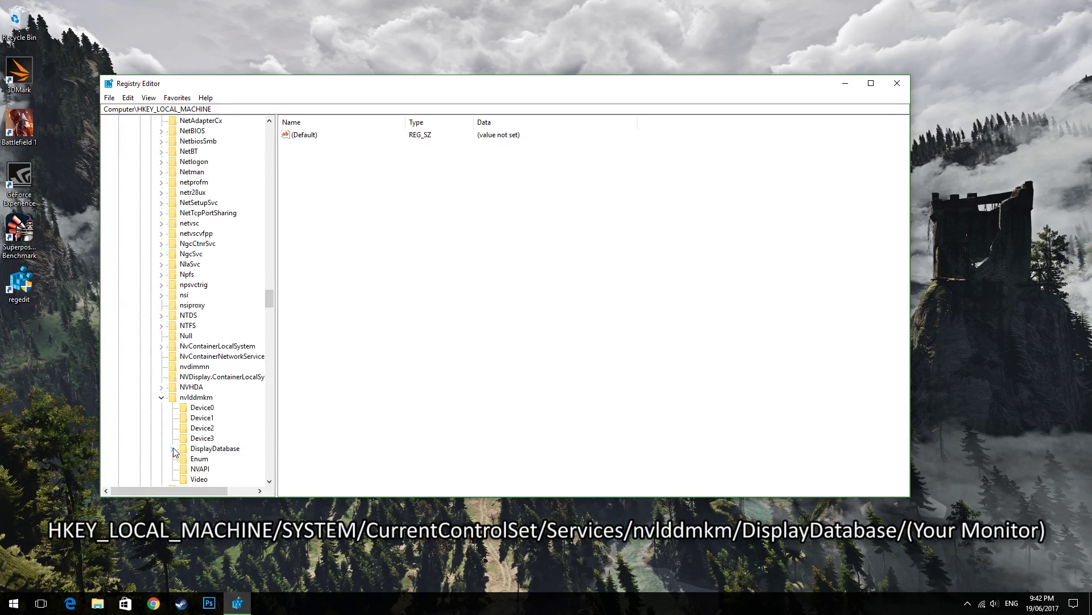
{"action": "left_click", "coordinate": [172, 448]}
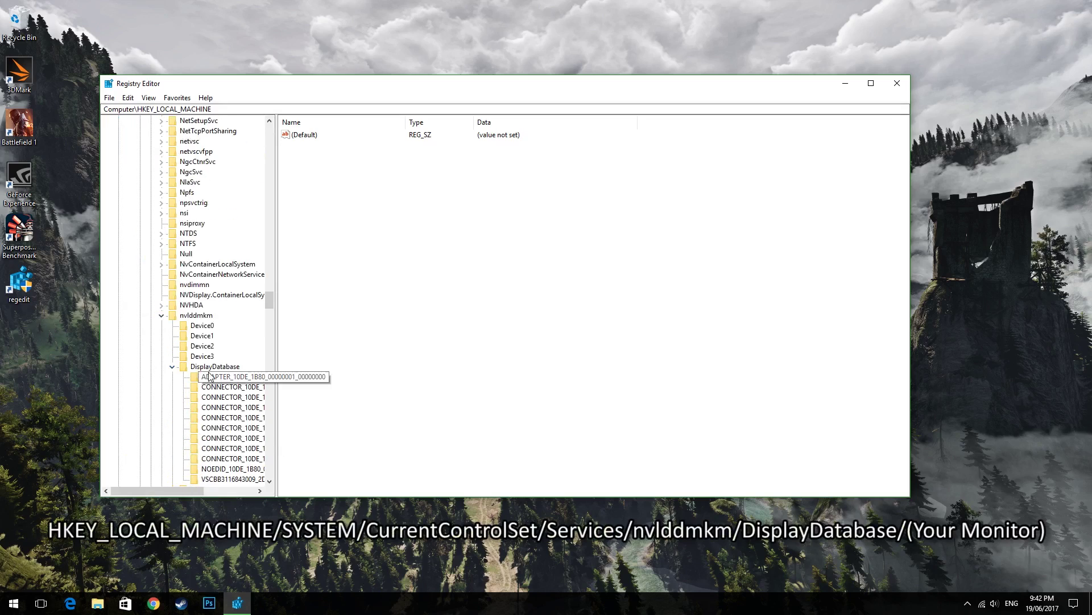
{"action": "left_click", "coordinate": [218, 480]}
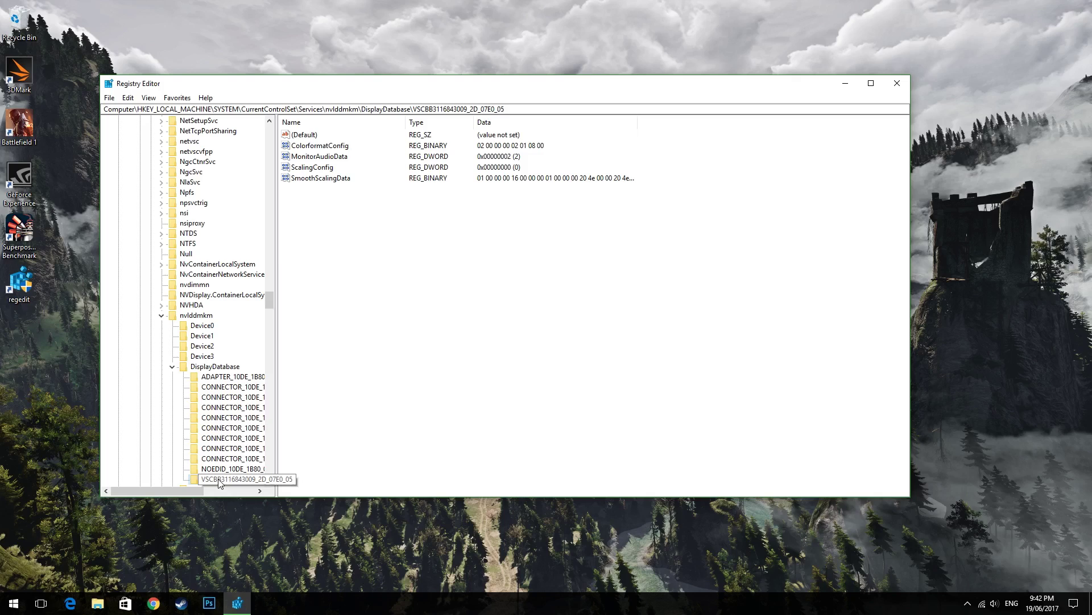
{"action": "left_click", "coordinate": [314, 179]}
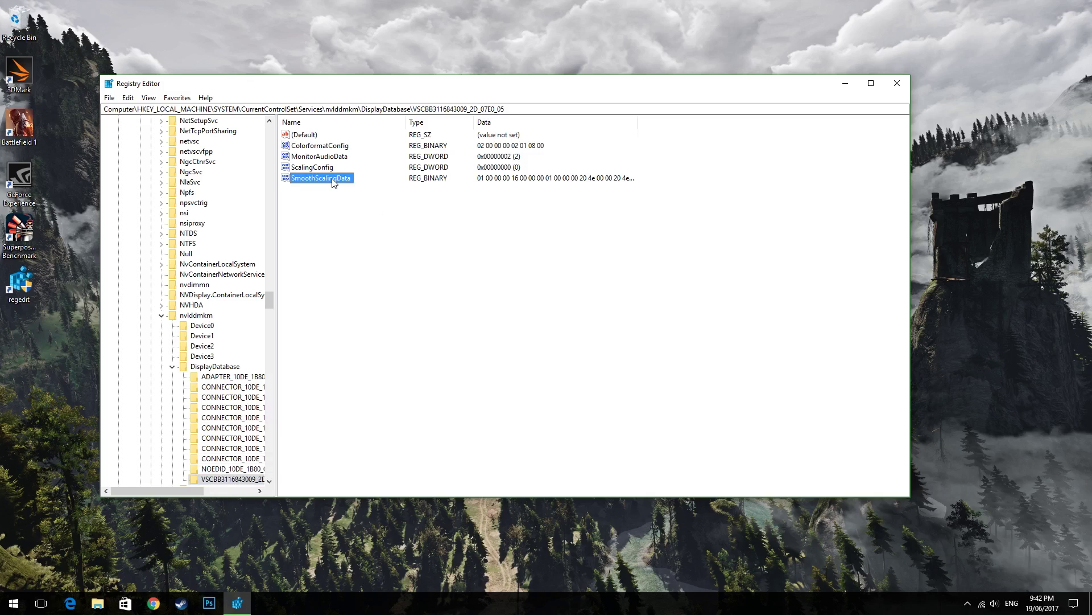
- Export the VSCBB monitor key as DSR.reg on the desktop and close Registry Editor
{"action": "right_click", "coordinate": [241, 480]}
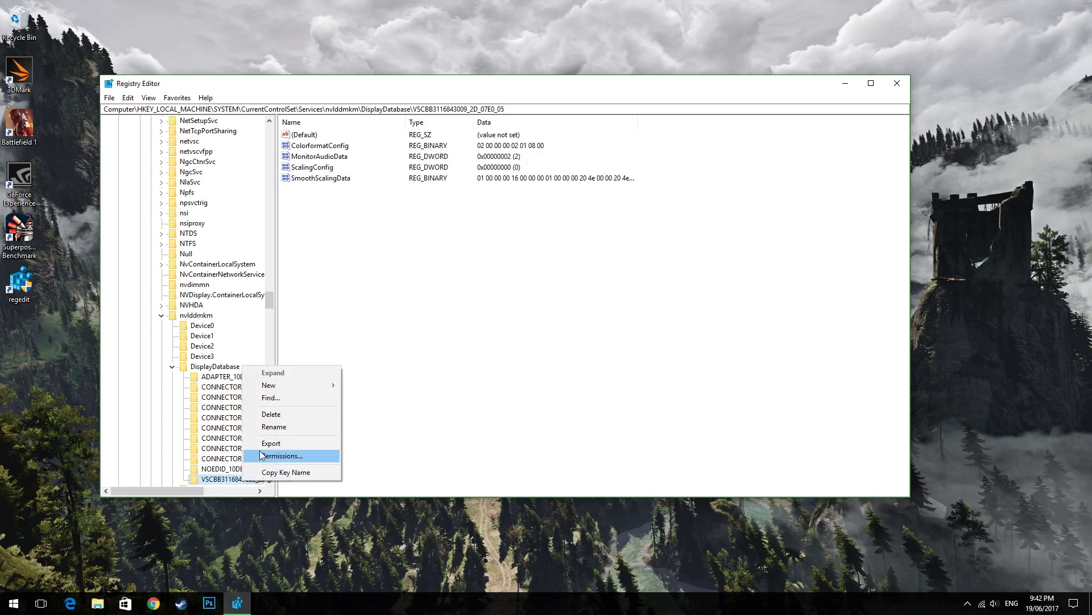
{"action": "left_click", "coordinate": [281, 443]}
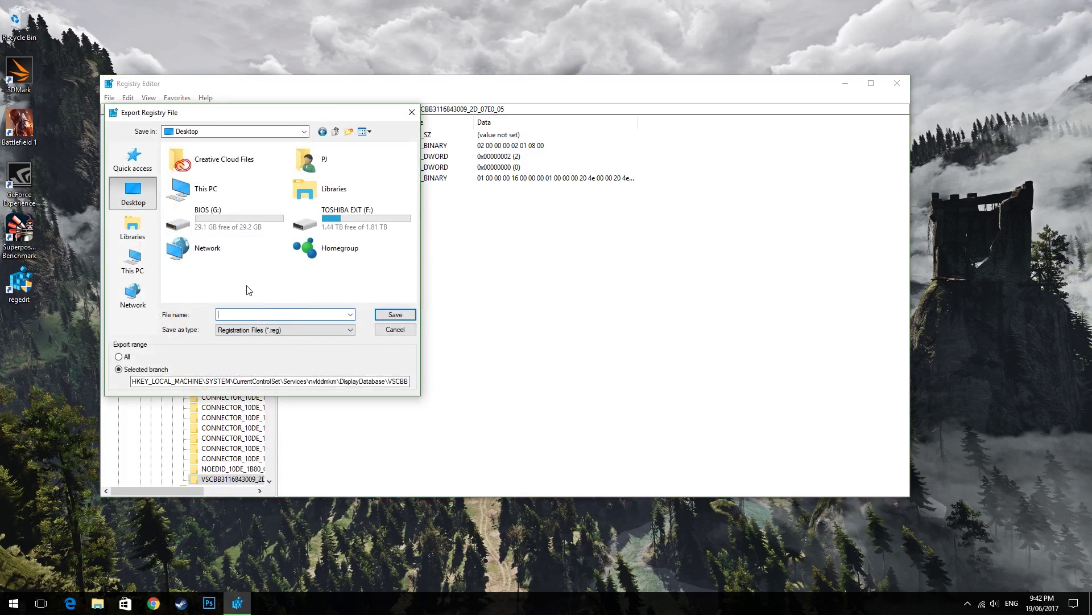
{"action": "type", "text": "DSR"}
{"action": "key", "text": "Return"}
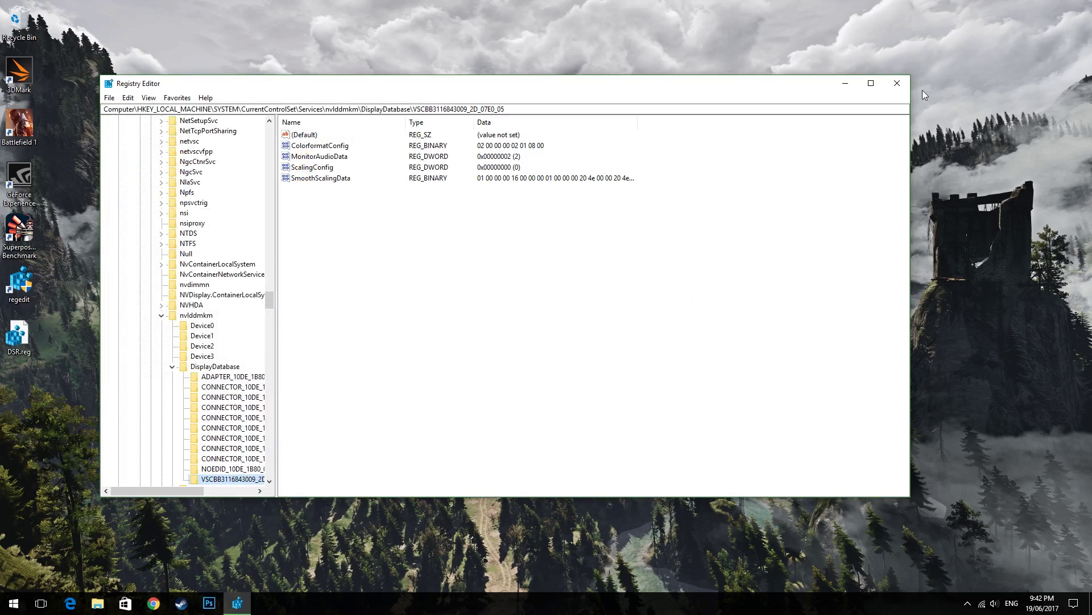
{"action": "left_click", "coordinate": [891, 85]}
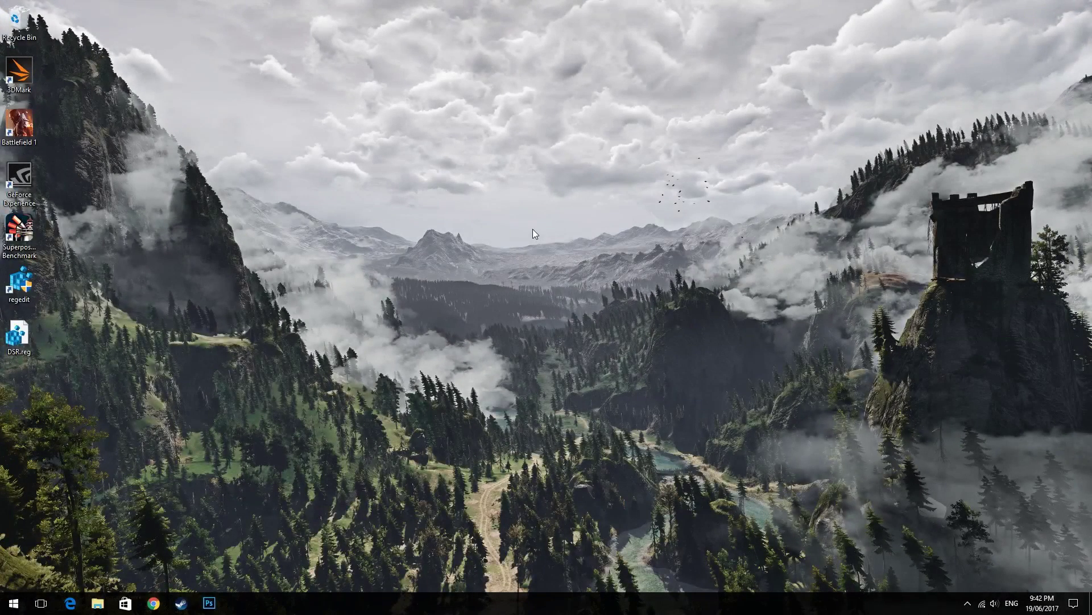
- Open DSR.reg in Notepad
{"action": "right_click", "coordinate": [21, 334]}
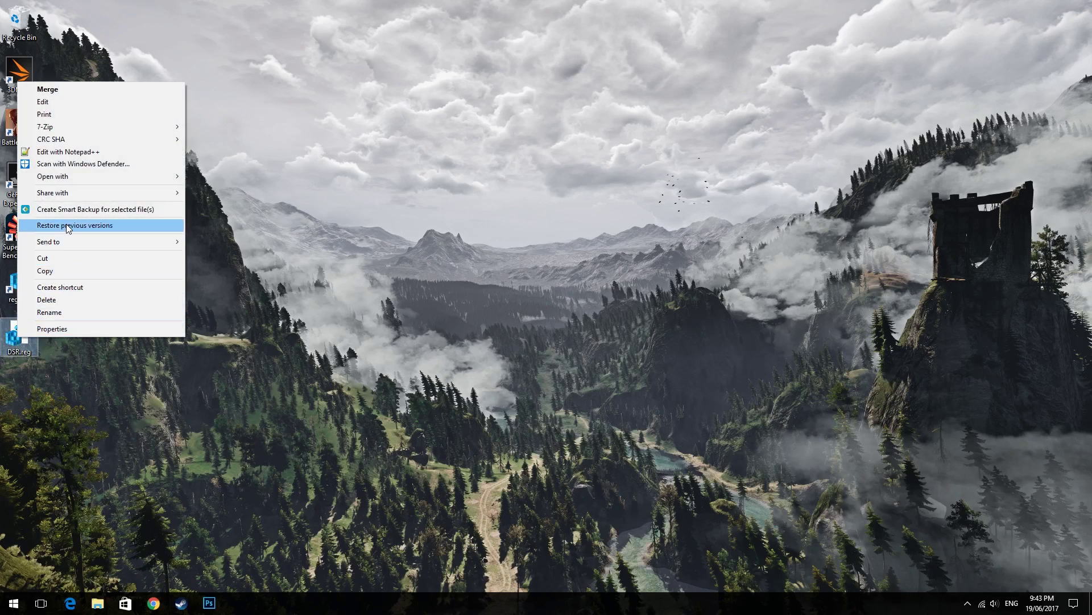
{"action": "mouse_move", "coordinate": [71, 180]}
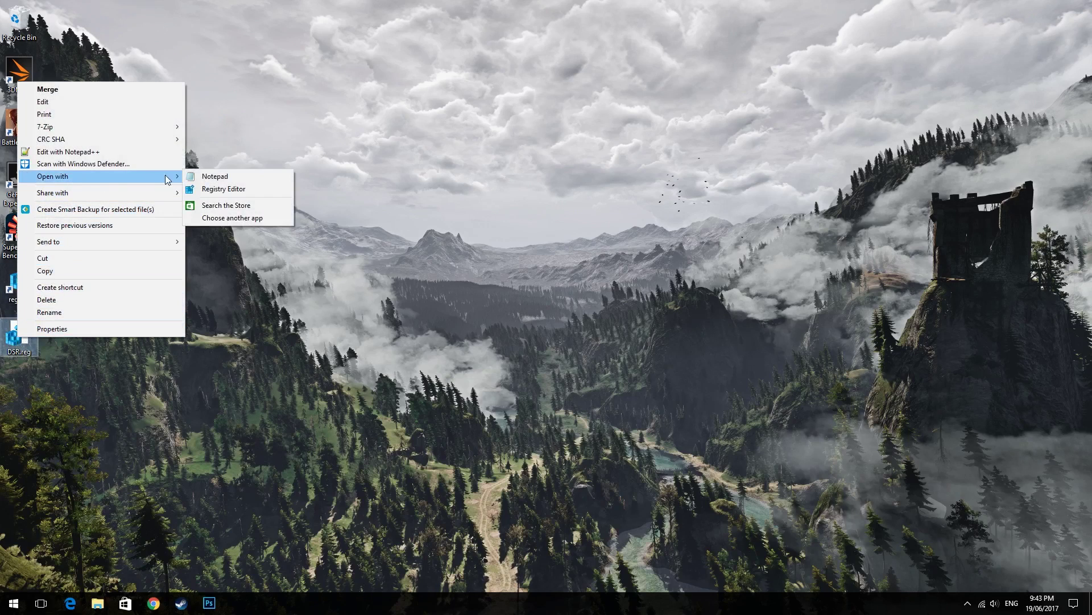
{"action": "left_click", "coordinate": [206, 180]}
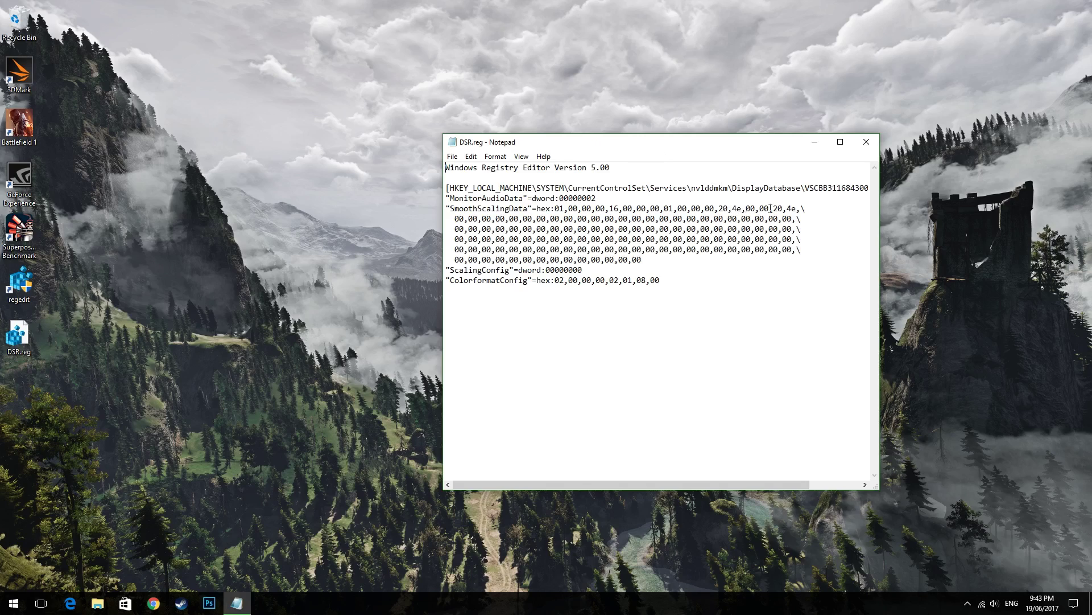
- Change both 4e bytes in the SmoothScalingData line to 4A
{"action": "left_click_drag", "start_coordinate": [797, 208], "coordinate": [719, 209]}
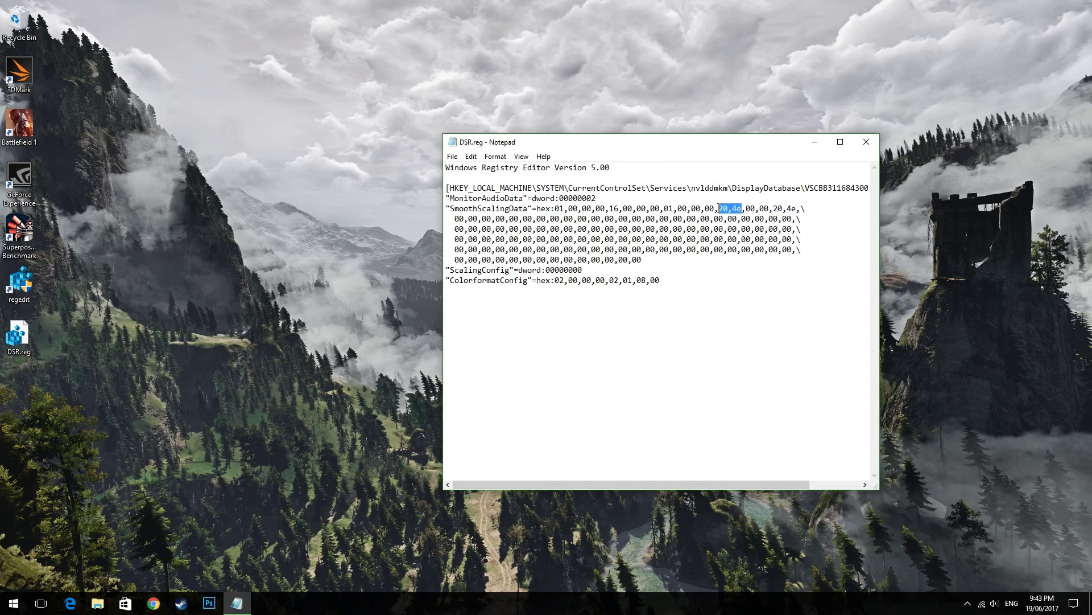
{"action": "left_click", "coordinate": [797, 209]}
{"action": "key", "text": "BackSpace"}
{"action": "type", "text": "A"}
{"action": "left_click", "coordinate": [742, 209]}
{"action": "key", "text": "BackSpace"}
{"action": "type", "text": "A"}
- Replace both 20 bytes with 38, giving 38,4A,00,00,38,4A, and save the file
{"action": "double_click", "coordinate": [777, 208]}
{"action": "type", "text": "38"}
{"action": "double_click", "coordinate": [723, 208]}
{"action": "type", "text": "38"}
{"action": "left_click", "coordinate": [453, 155]}
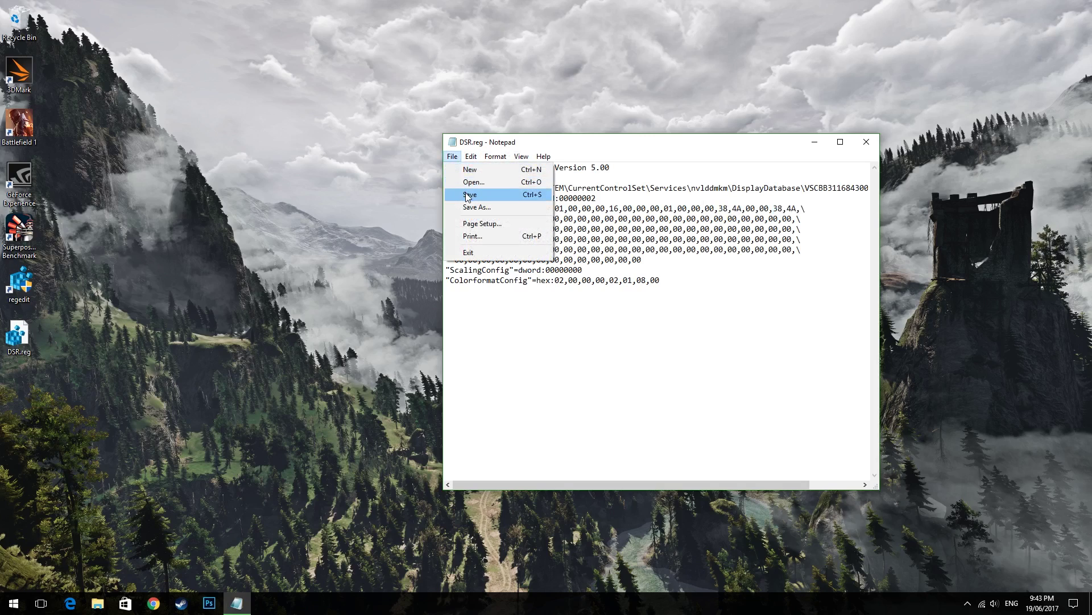
{"action": "left_click", "coordinate": [468, 195]}
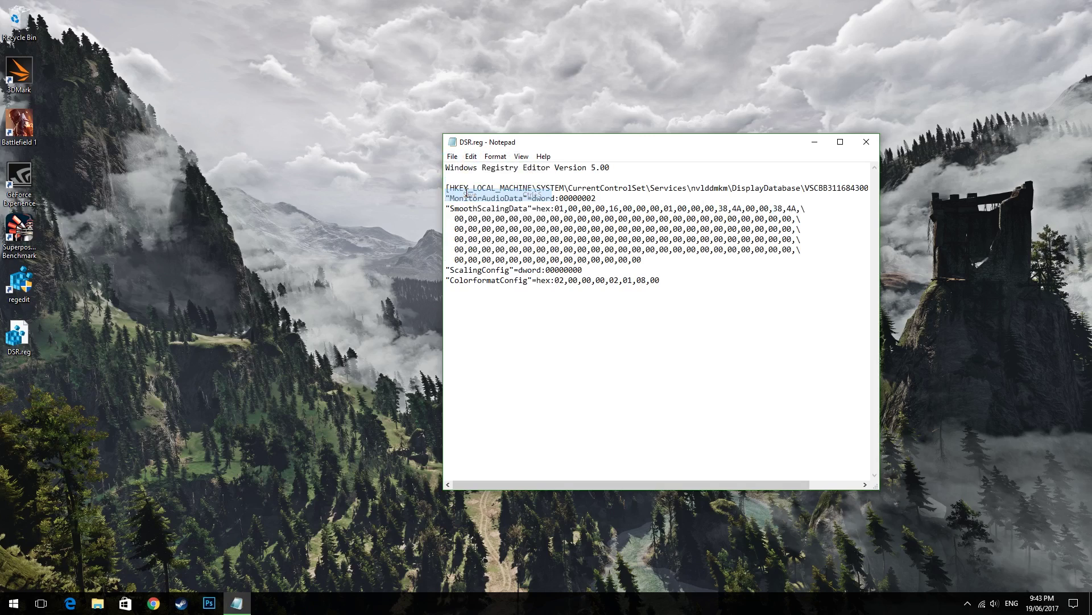
- Close Notepad and merge the edited DSR.reg into the registry, confirming each prompt
{"action": "left_click", "coordinate": [866, 142]}
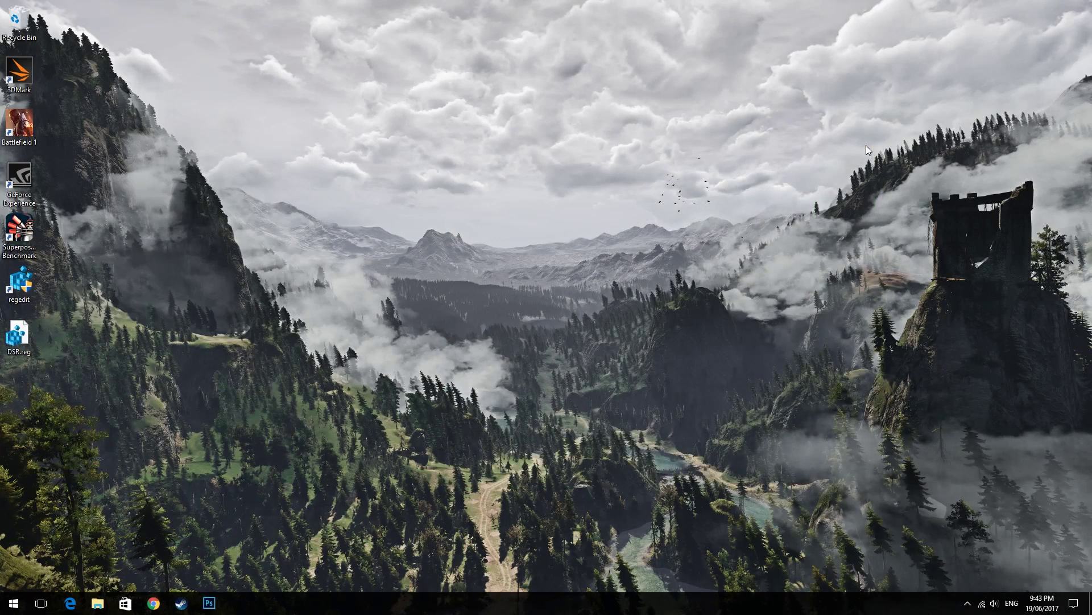
{"action": "double_click", "coordinate": [22, 335]}
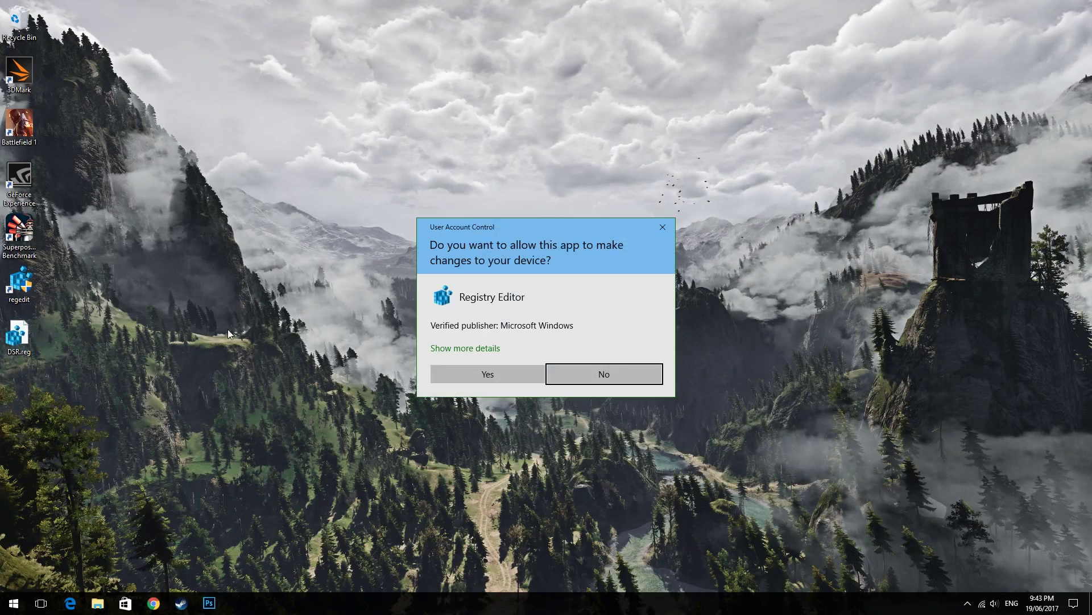
{"action": "left_click", "coordinate": [481, 369]}
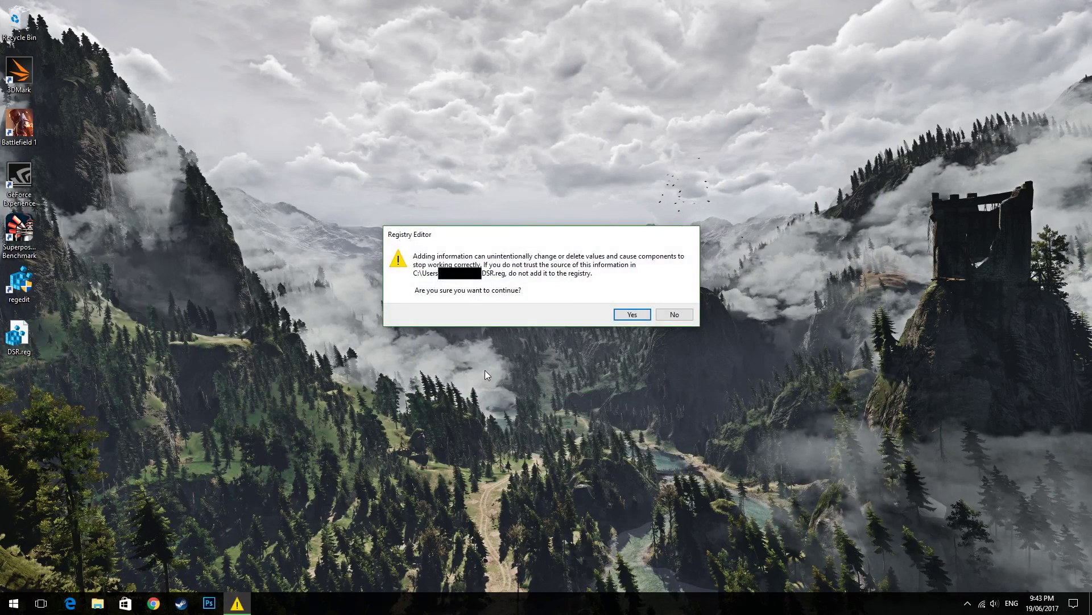
{"action": "left_click", "coordinate": [632, 314]}
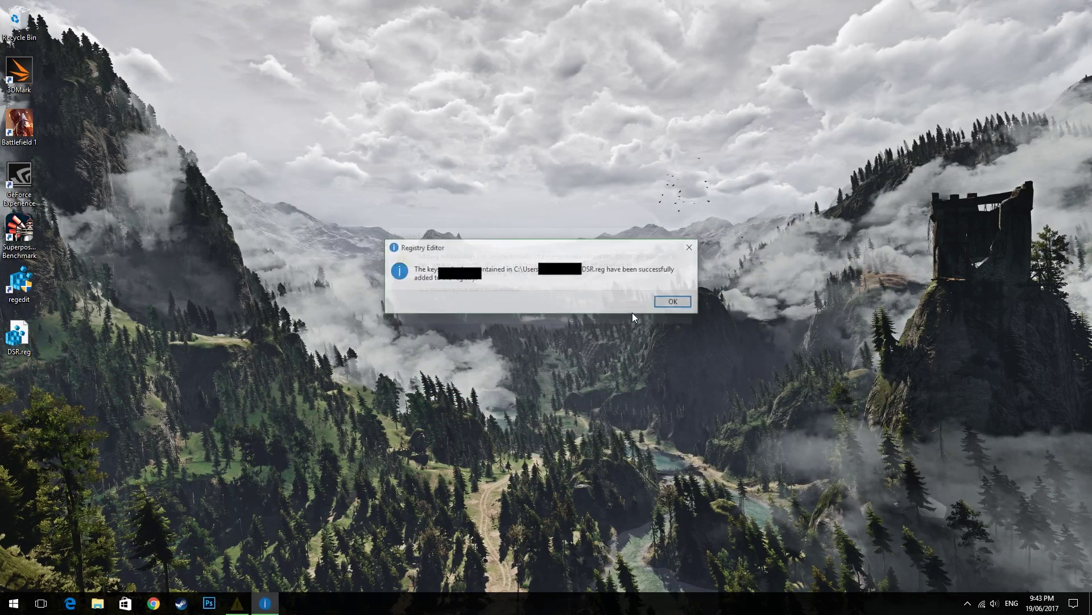
{"action": "left_click", "coordinate": [662, 303]}
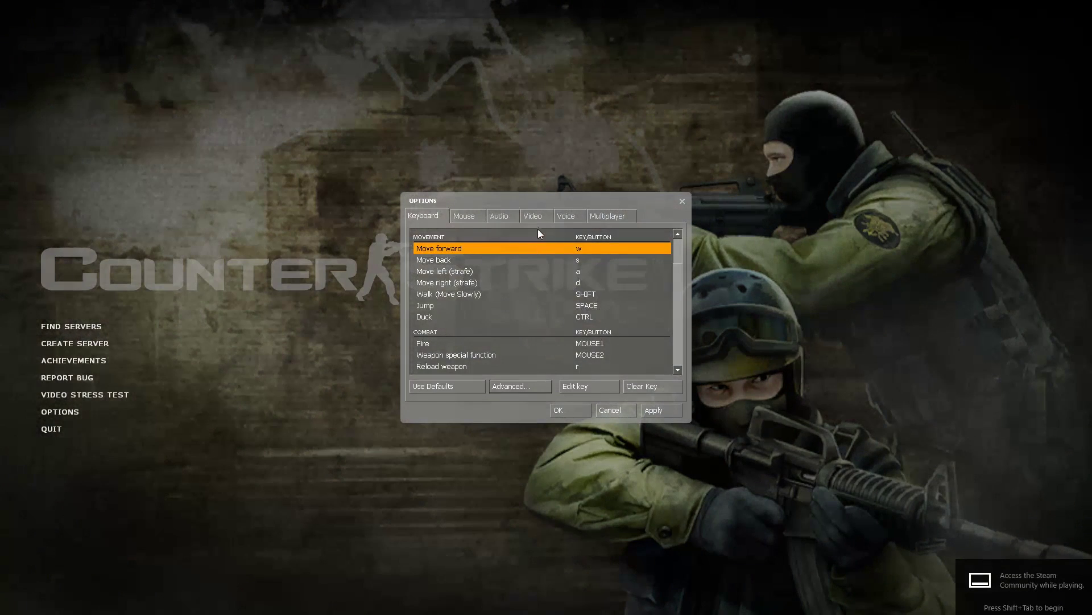
- Choose 3648 x 2052 from the Video tab's Resolution list and apply it
{"action": "left_click", "coordinate": [541, 220]}
{"action": "left_click", "coordinate": [508, 258]}
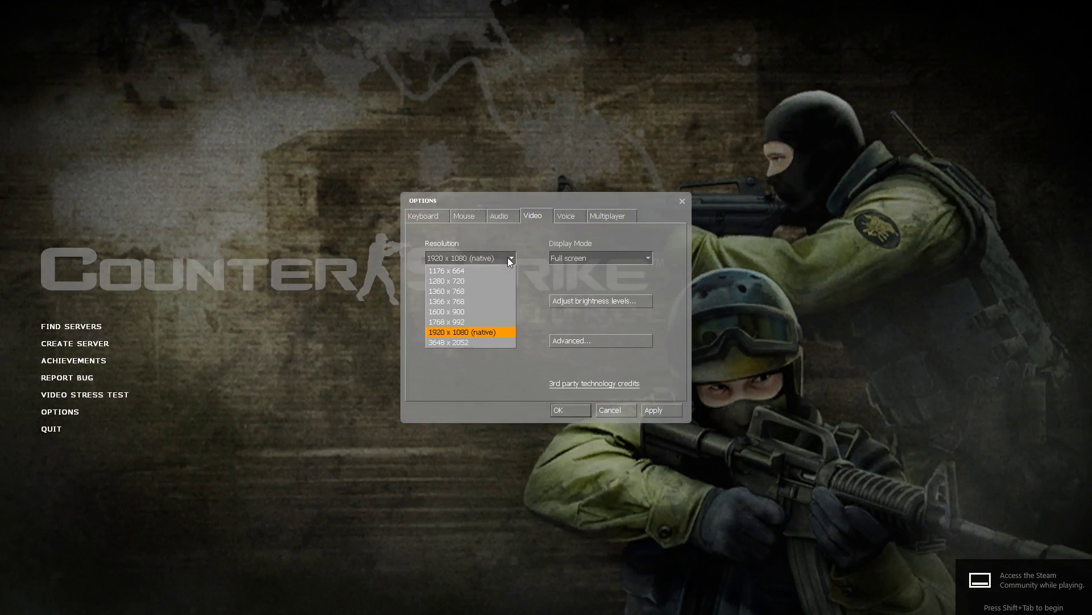
{"action": "left_click", "coordinate": [483, 343]}
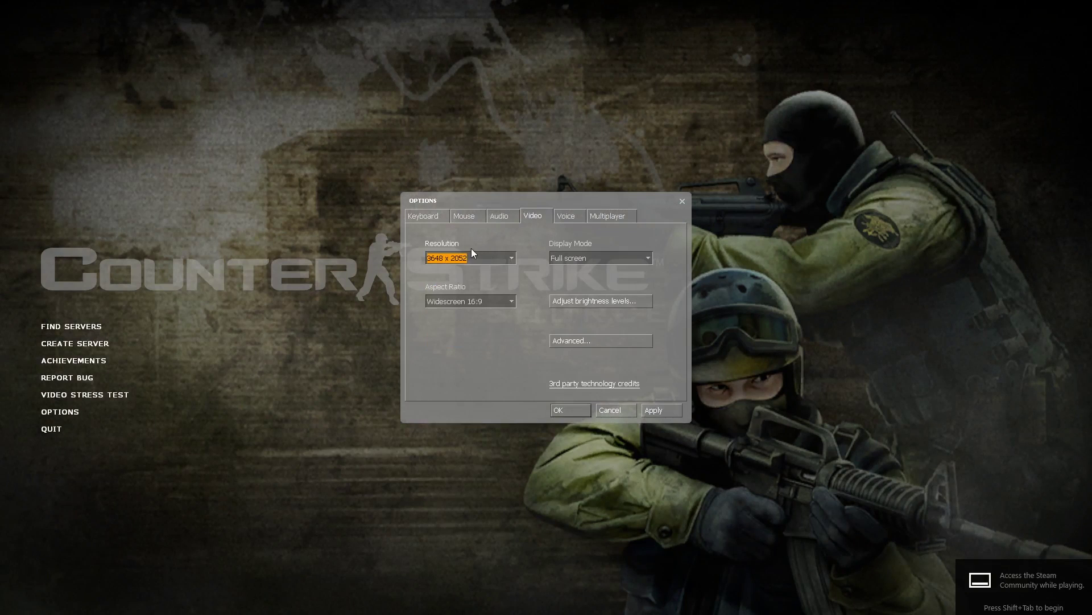
{"action": "left_click", "coordinate": [664, 410]}
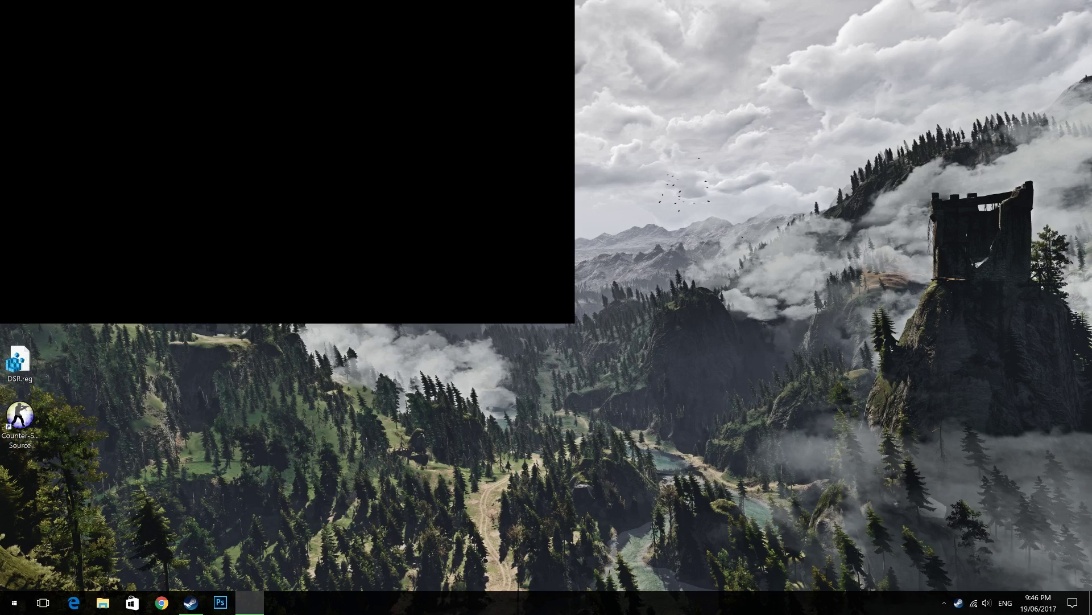